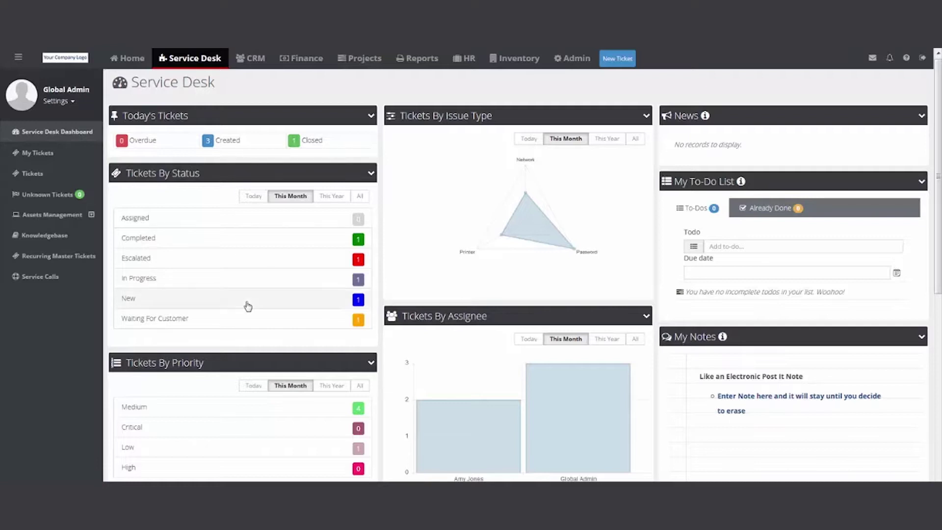
Step: Show the escalated tickets, then go back to the dashboard and open My Tickets
{"action": "left_click", "coordinate": [359, 260]}
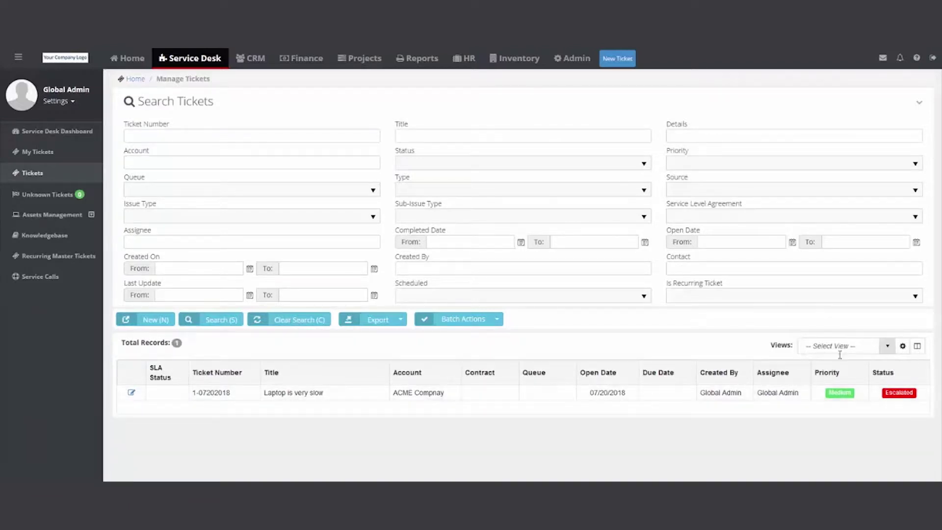
{"action": "left_click", "coordinate": [43, 139]}
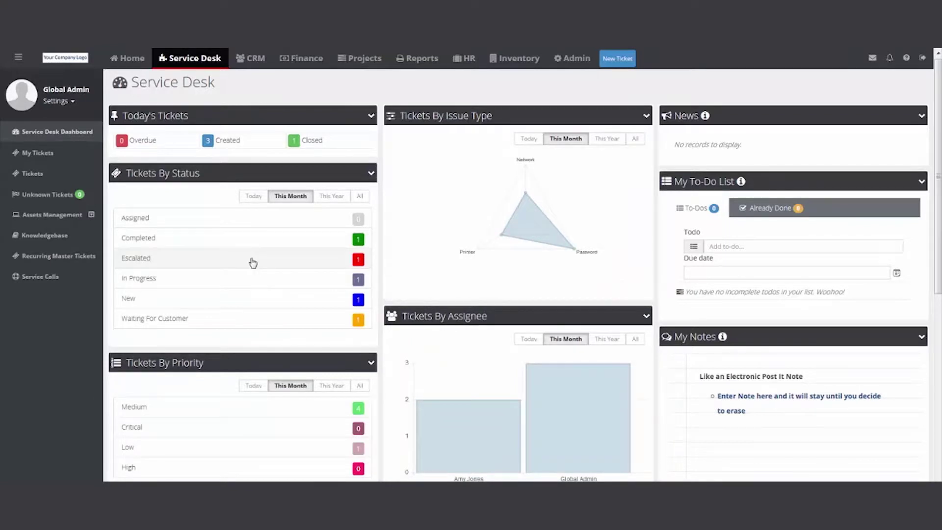
{"action": "left_click", "coordinate": [42, 155]}
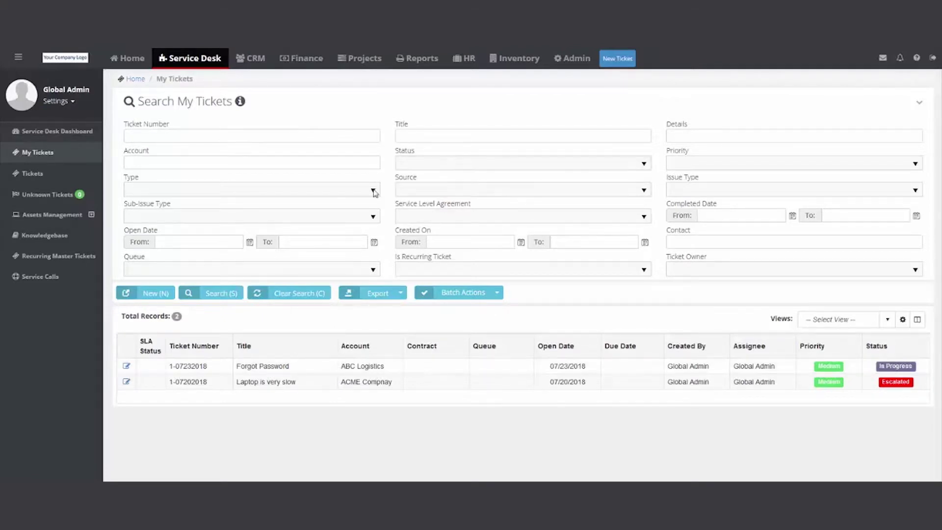
Step: Search My Tickets with the Completed status filter, then clear the filter
{"action": "left_click", "coordinate": [645, 166]}
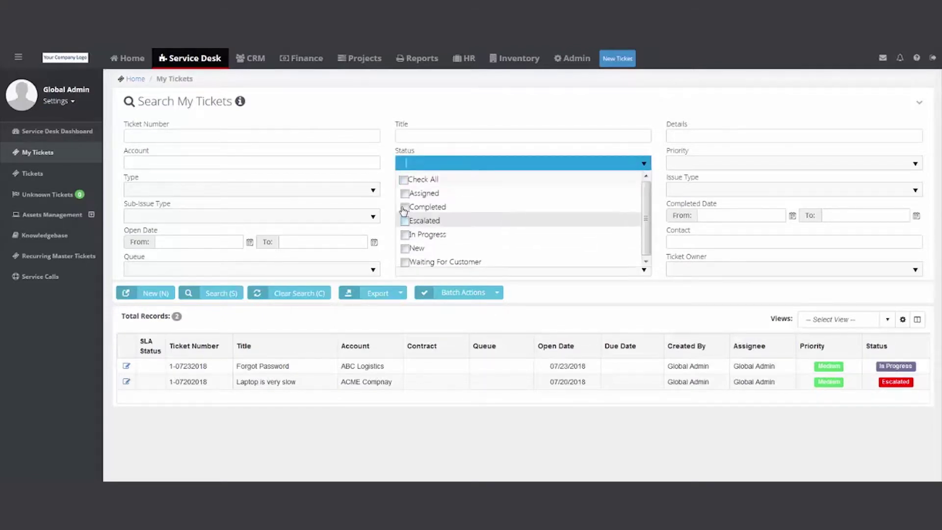
{"action": "left_click", "coordinate": [404, 206]}
{"action": "left_click", "coordinate": [219, 295]}
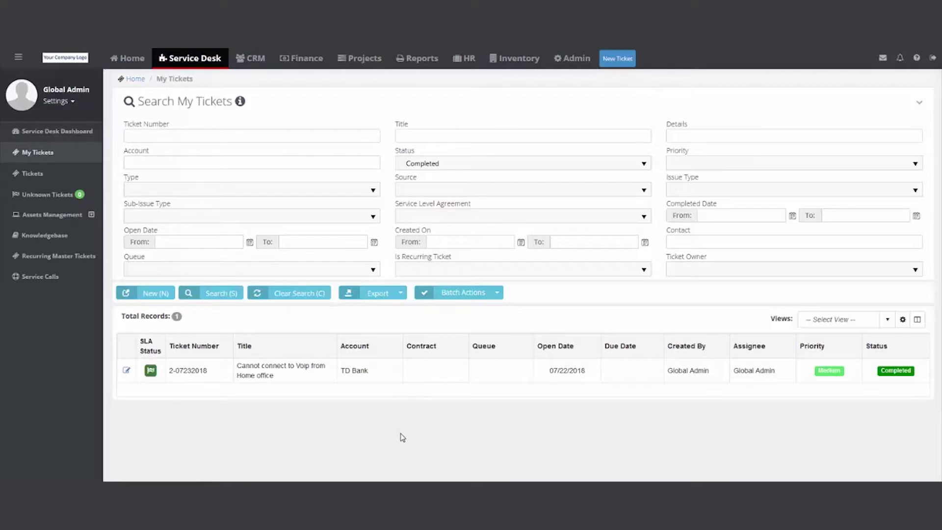
{"action": "left_click", "coordinate": [283, 294]}
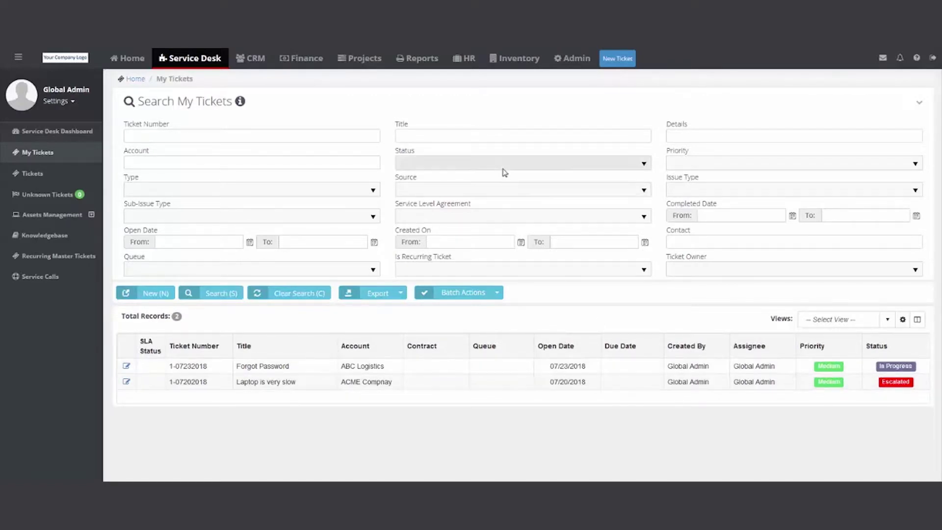
Step: Filter My Tickets to In Progress status
{"action": "left_click", "coordinate": [645, 165]}
{"action": "left_click", "coordinate": [405, 234]}
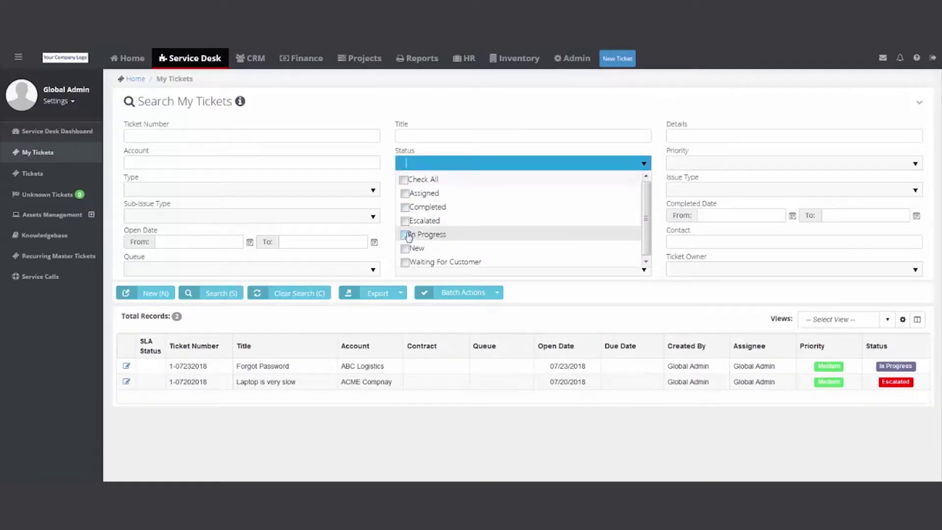
{"action": "left_click", "coordinate": [559, 312]}
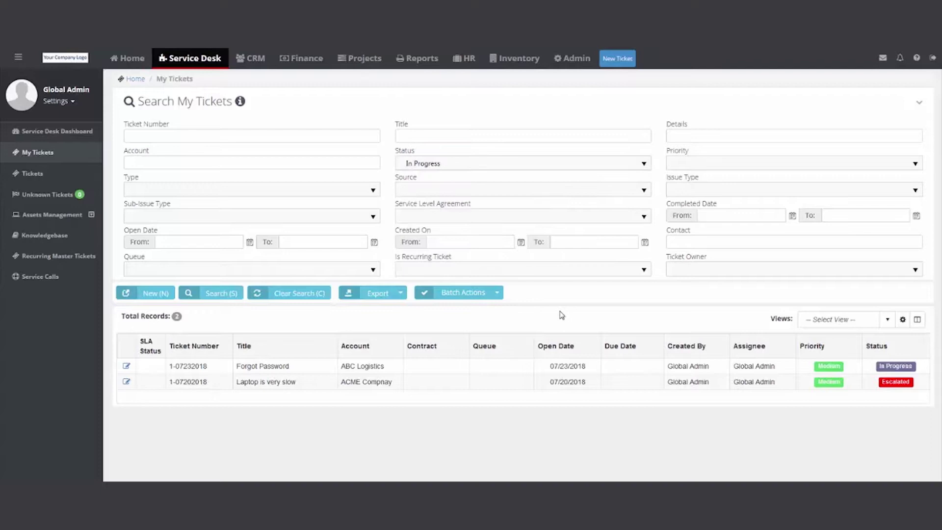
Step: Save this filter as a view named 'In Progress', clear the filter, and open the views list
{"action": "left_click", "coordinate": [903, 321]}
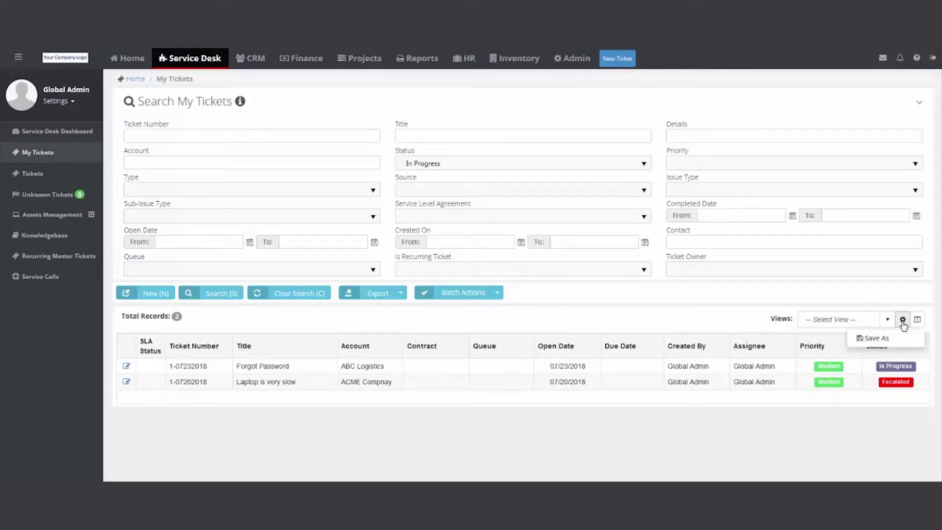
{"action": "left_click", "coordinate": [871, 342]}
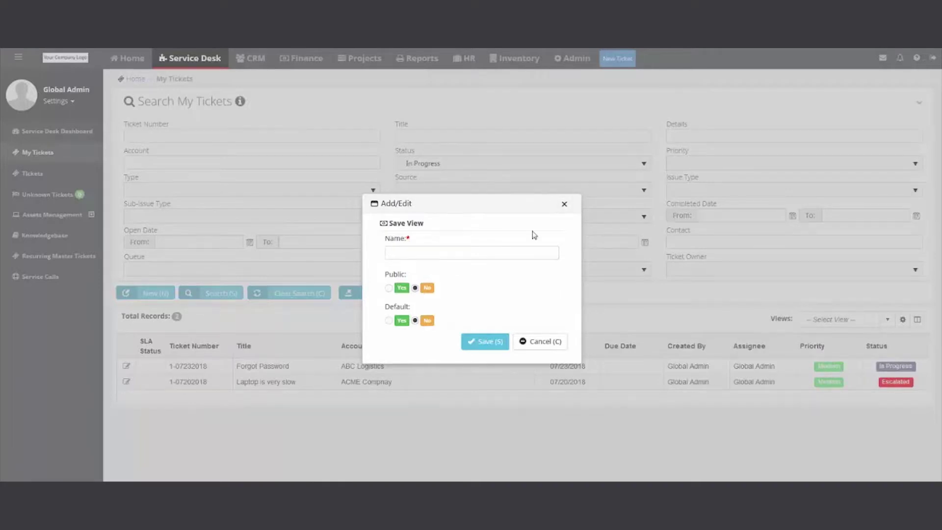
{"action": "left_click", "coordinate": [502, 254]}
{"action": "type", "text": "in"}
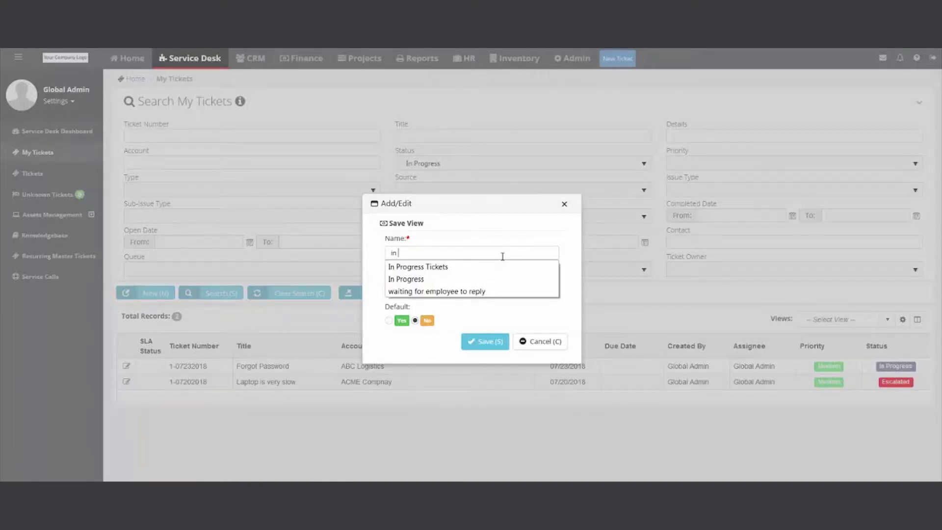
{"action": "key", "text": "BackSpace"}
{"action": "key", "text": "BackSpace"}
{"action": "type", "text": "In"}
{"action": "left_click", "coordinate": [467, 278]}
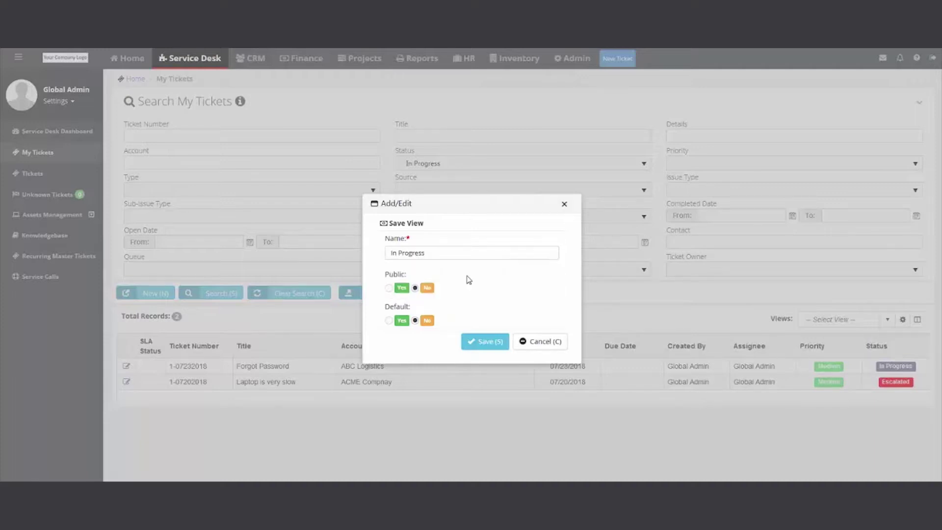
{"action": "left_click", "coordinate": [487, 342]}
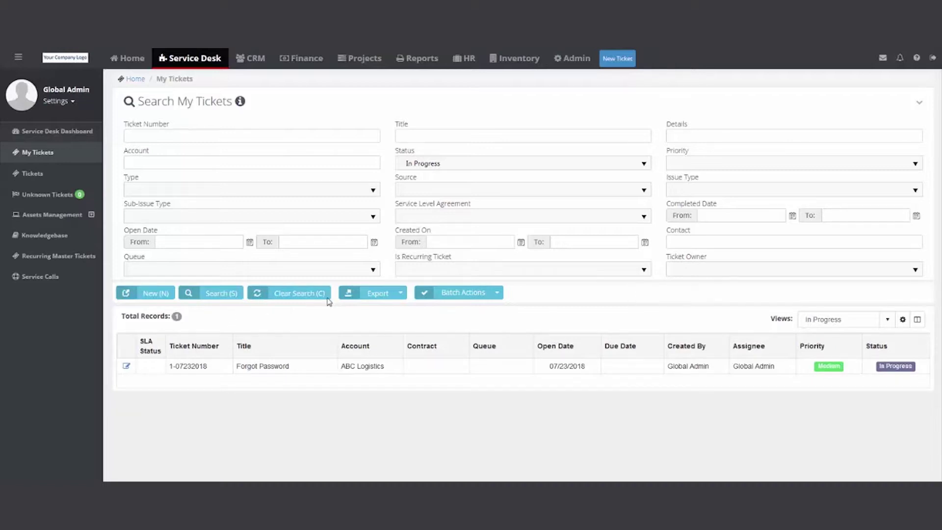
{"action": "left_click", "coordinate": [277, 296]}
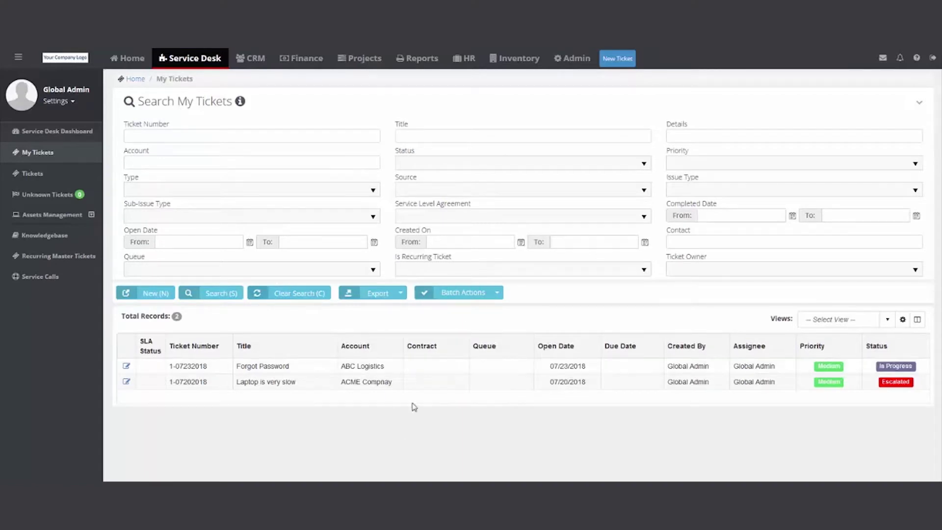
{"action": "left_click", "coordinate": [887, 320]}
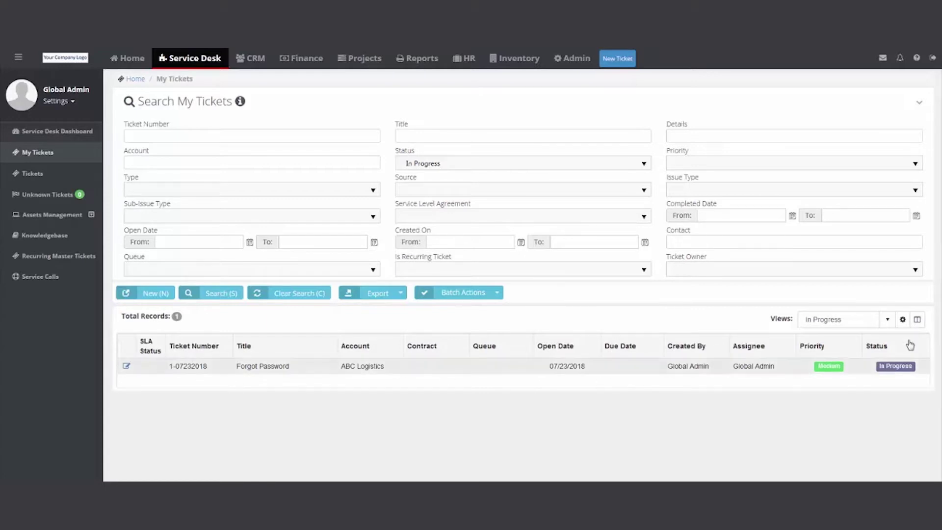
Step: Remove the Contract column from the tickets grid
{"action": "left_click", "coordinate": [917, 319]}
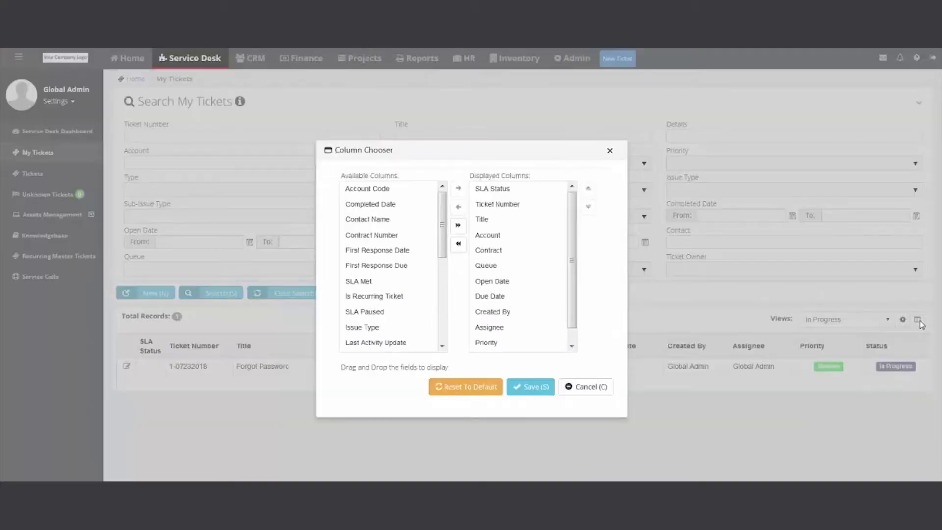
{"action": "triple_click", "coordinate": [531, 172]}
{"action": "left_click", "coordinate": [550, 174]}
{"action": "left_click", "coordinate": [549, 253]}
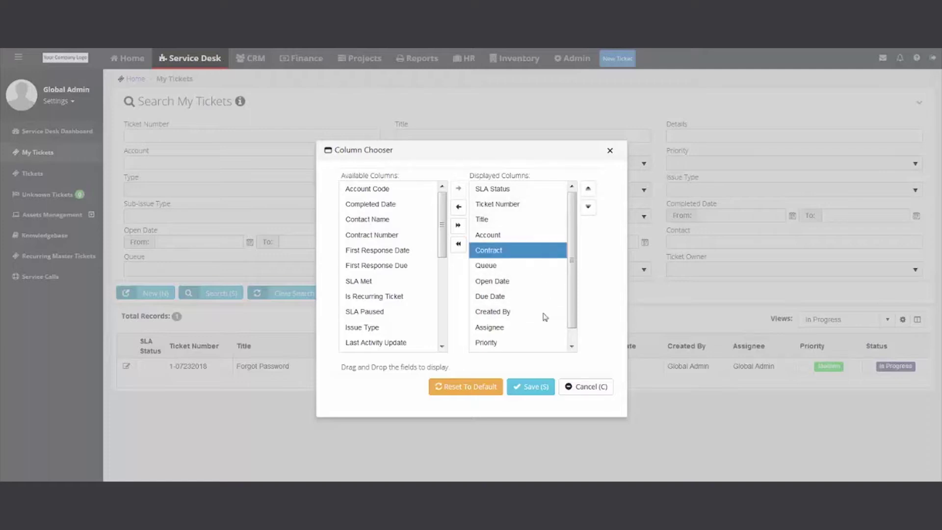
{"action": "left_click", "coordinate": [457, 208]}
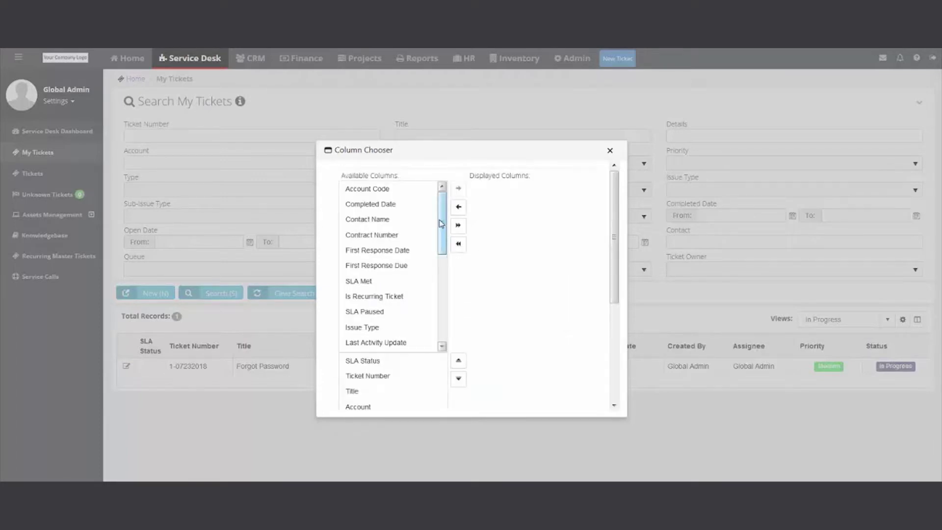
Step: Add a Contact Name column right after Account, save the layout, and open all Tickets
{"action": "double_click", "coordinate": [376, 220]}
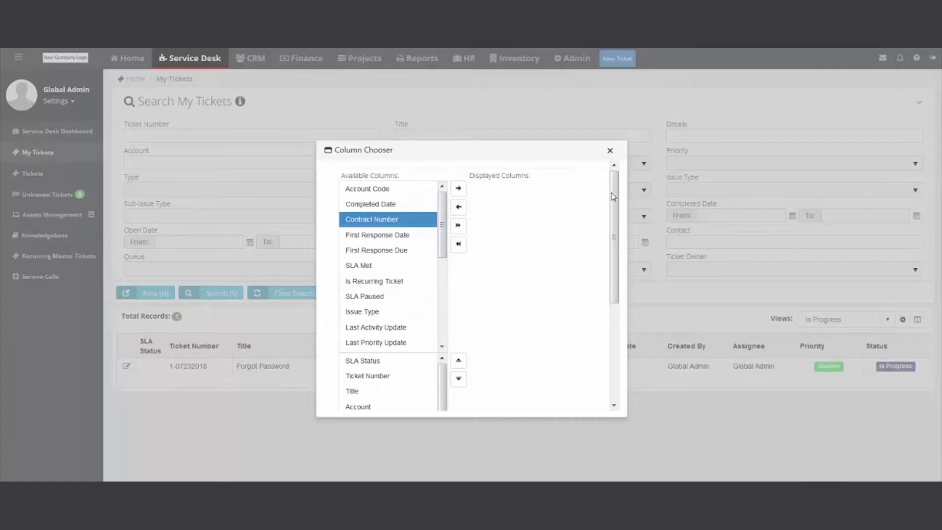
{"action": "scroll", "coordinate": [619, 314], "scroll_direction": "down", "scroll_amount": 5}
{"action": "scroll", "coordinate": [449, 331], "scroll_direction": "down", "scroll_amount": 1}
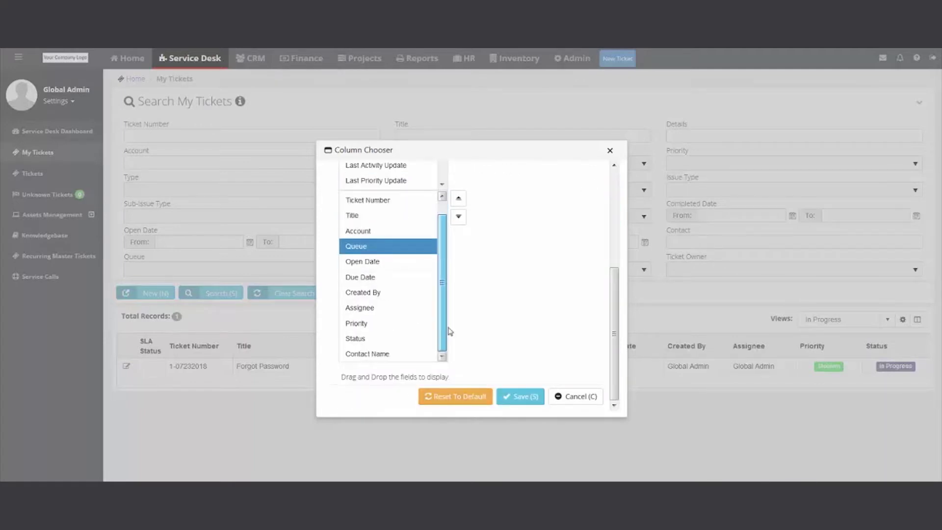
{"action": "left_click_drag", "start_coordinate": [381, 354], "coordinate": [375, 244]}
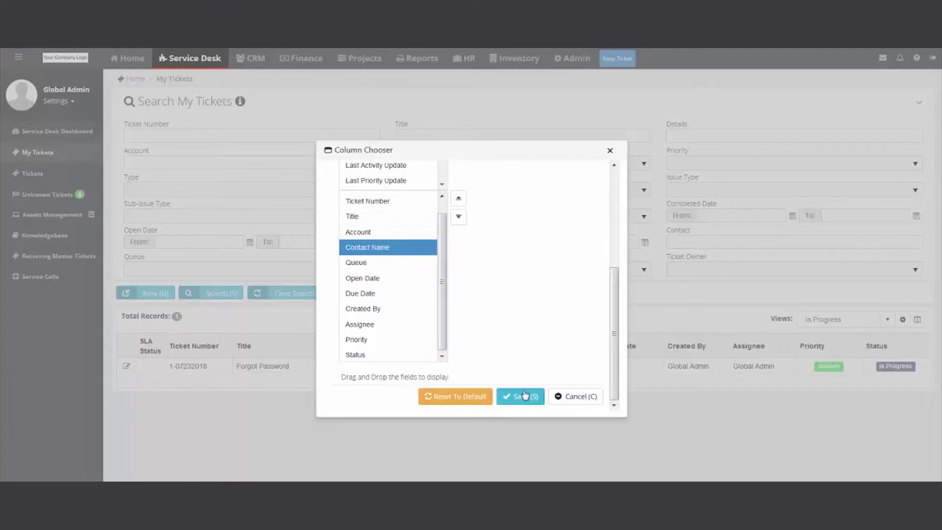
{"action": "left_click", "coordinate": [524, 395]}
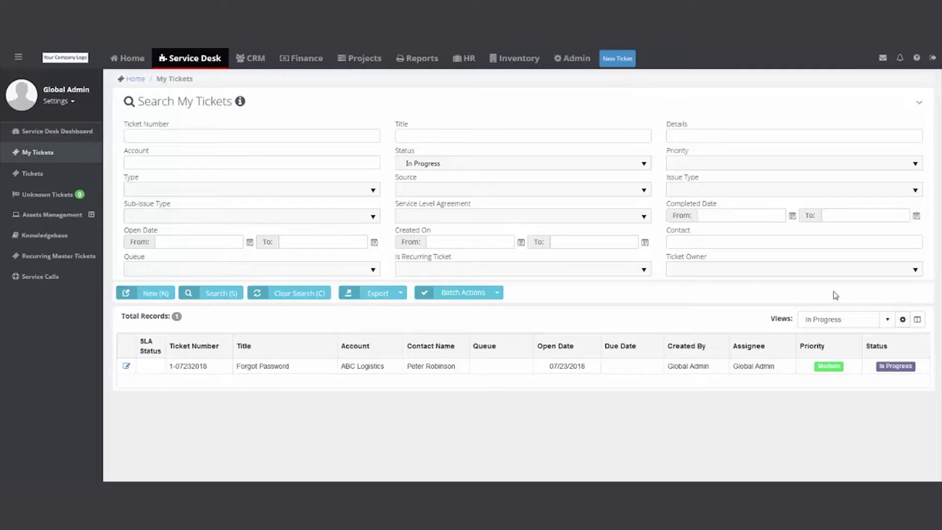
{"action": "left_click", "coordinate": [53, 175]}
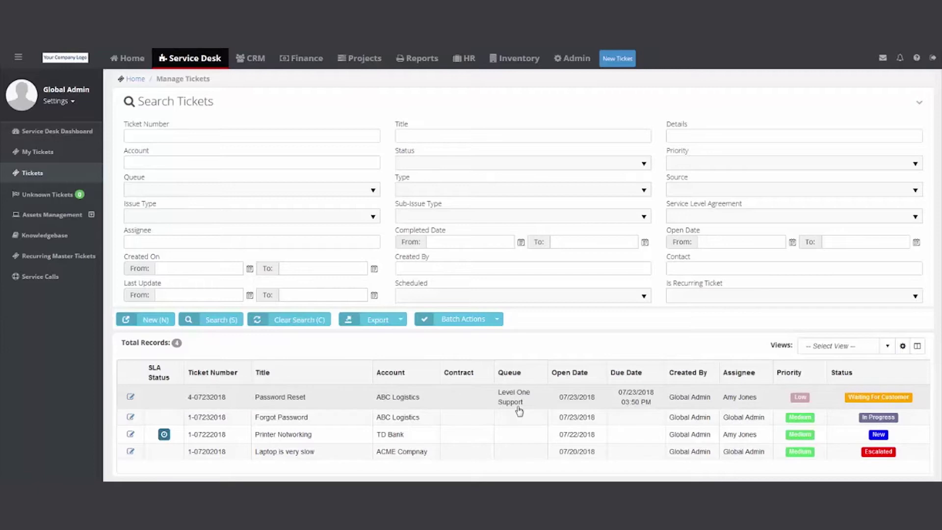
Step: Check the saved views on the full Tickets list, then go to Unknown Tickets
{"action": "left_click", "coordinate": [887, 346]}
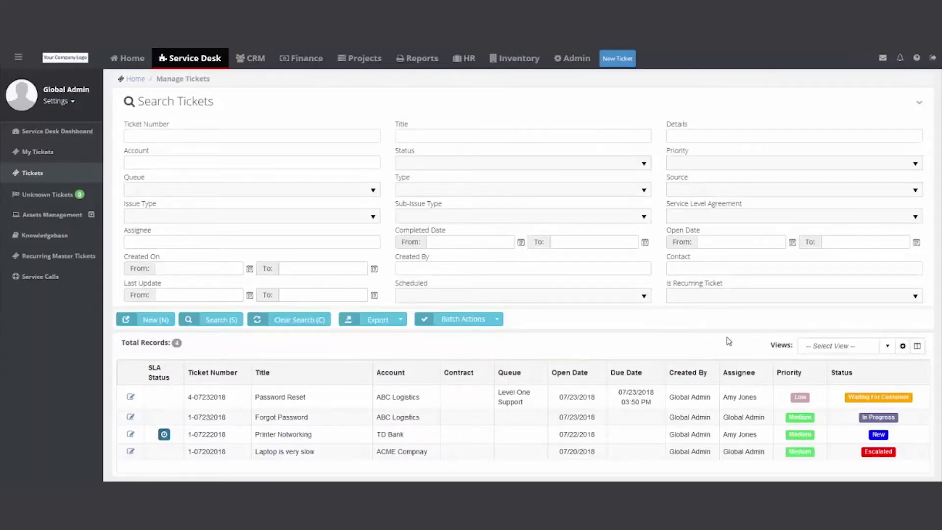
{"action": "left_click", "coordinate": [45, 198]}
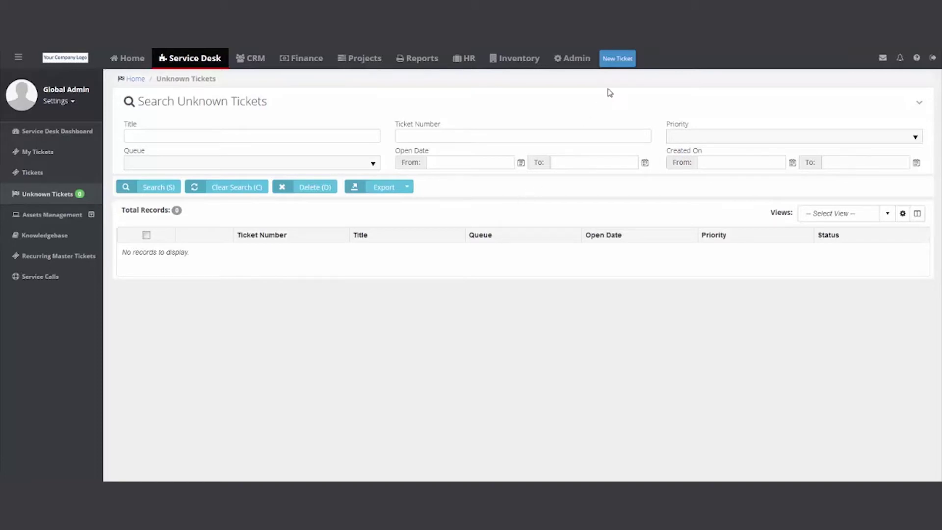
Step: Start a new ticket from the empty Unknown Tickets page
{"action": "left_click", "coordinate": [617, 63]}
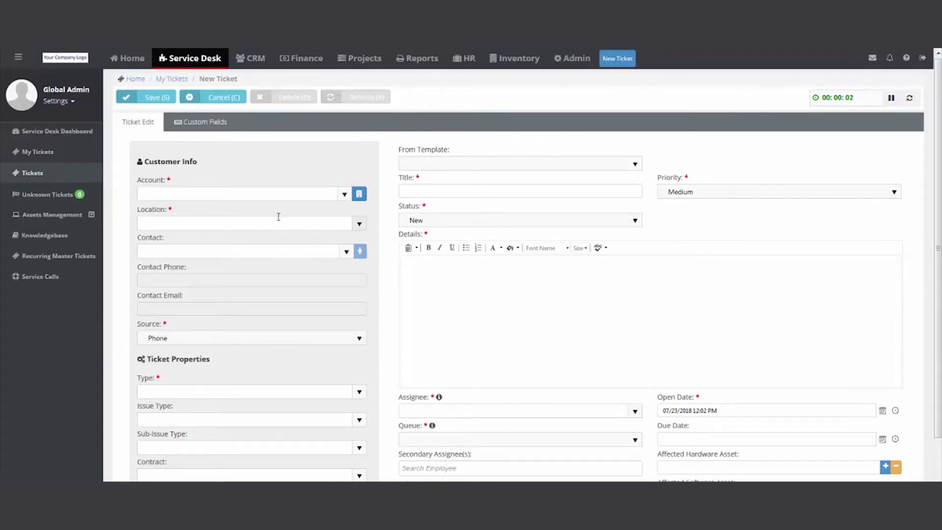
Step: Set the ticket's account to ACME Compnay, with location Main and the account's contact
{"action": "left_click", "coordinate": [263, 195]}
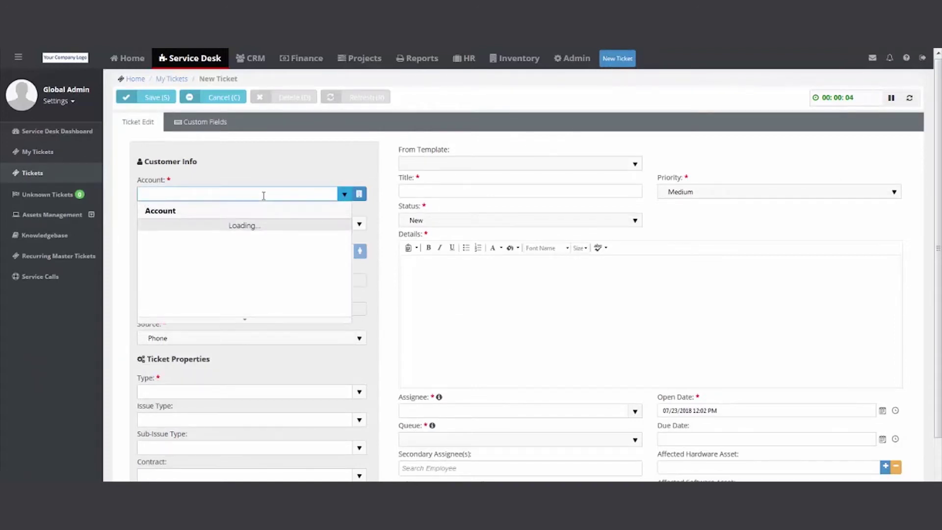
{"action": "type", "text": "acme"}
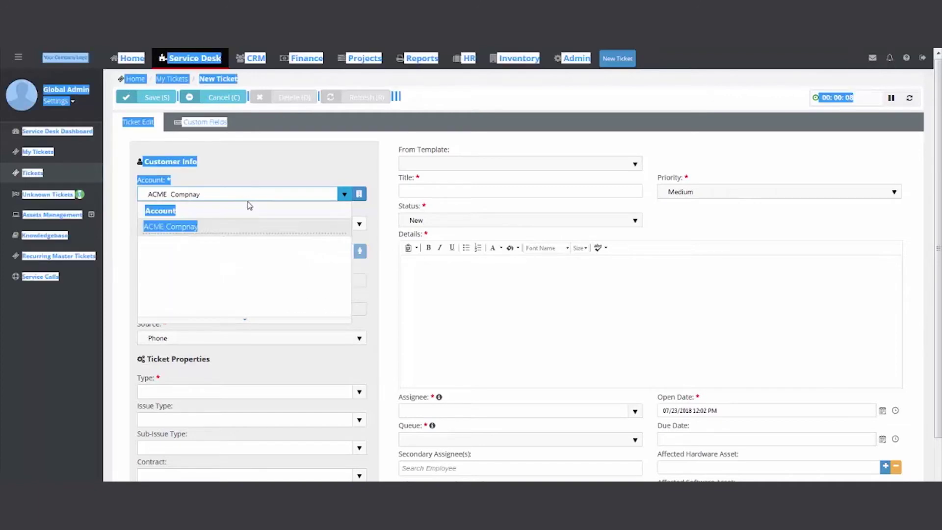
{"action": "left_click", "coordinate": [245, 198]}
{"action": "key", "text": "Return"}
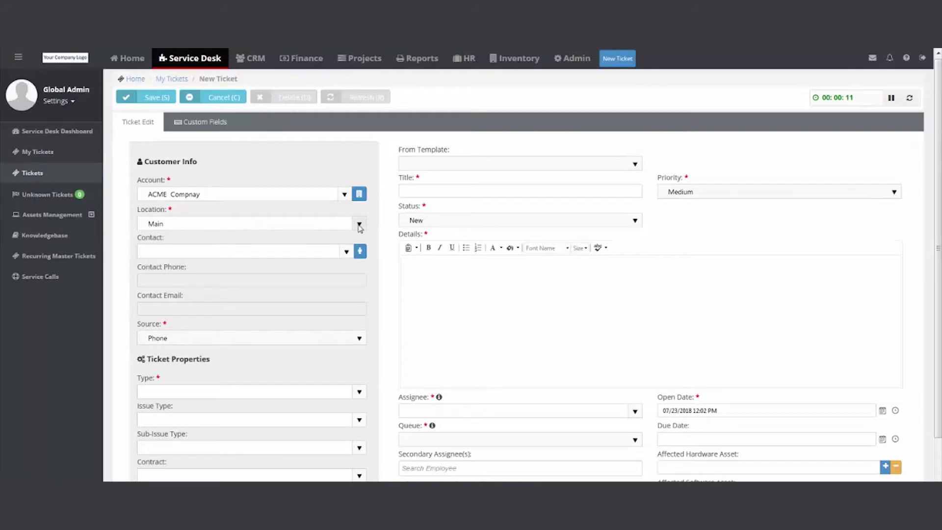
{"action": "left_click", "coordinate": [359, 224]}
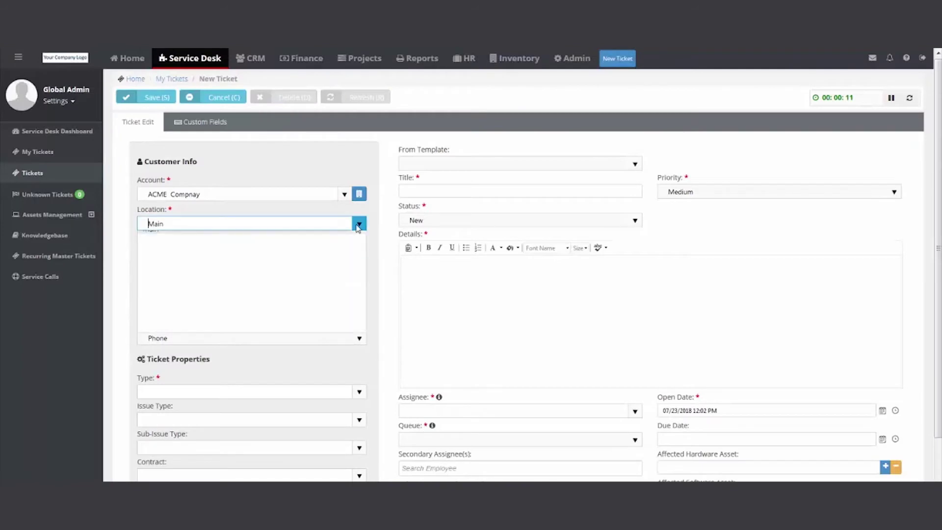
{"action": "left_click", "coordinate": [317, 251]}
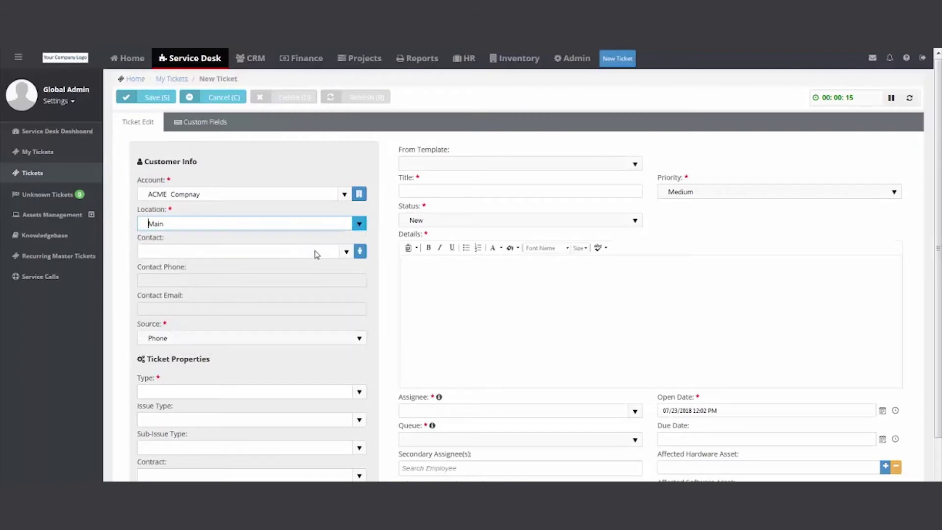
{"action": "left_click", "coordinate": [346, 251]}
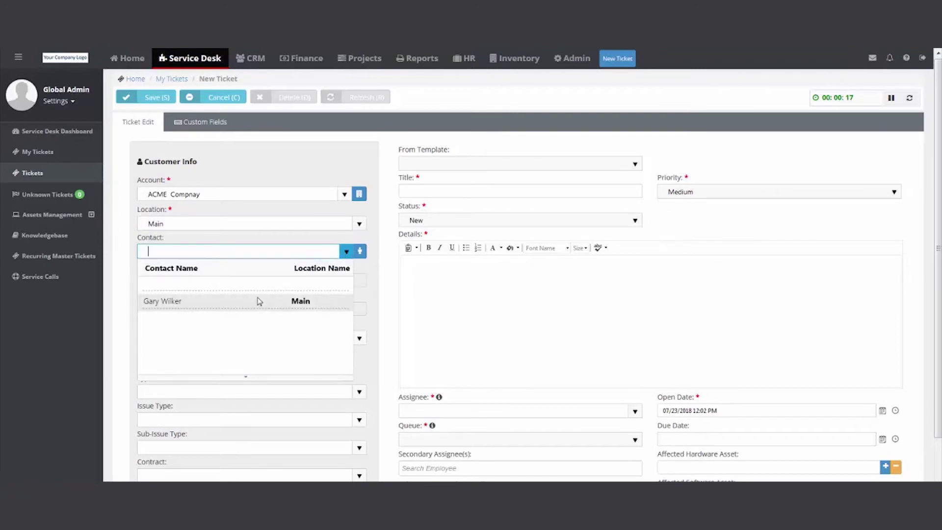
{"action": "left_click", "coordinate": [262, 306]}
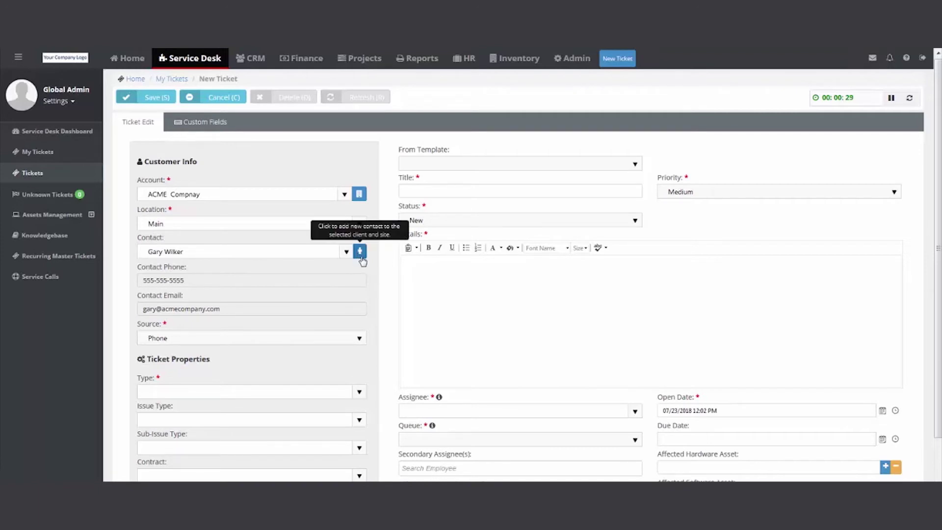
Step: Keep Phone as the ticket source
{"action": "left_click", "coordinate": [413, 298]}
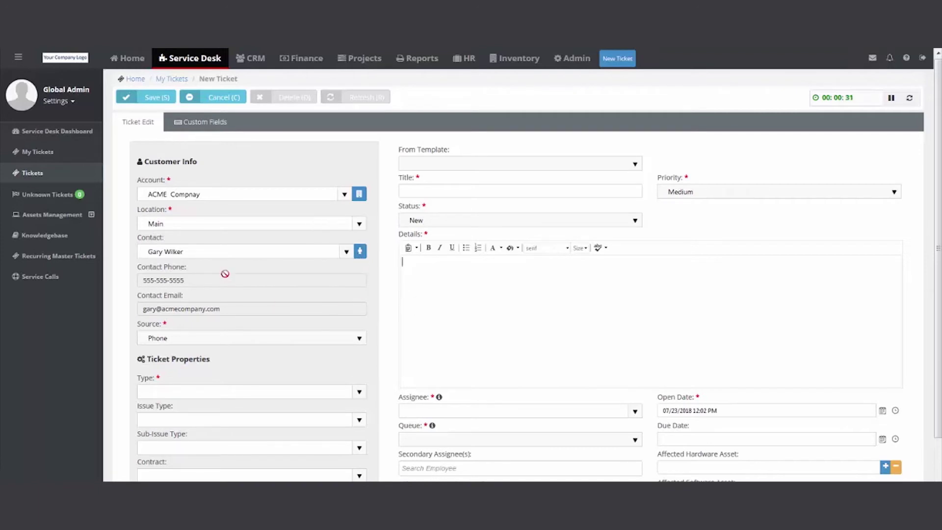
{"action": "scroll", "coordinate": [243, 333], "scroll_direction": "down", "scroll_amount": 1}
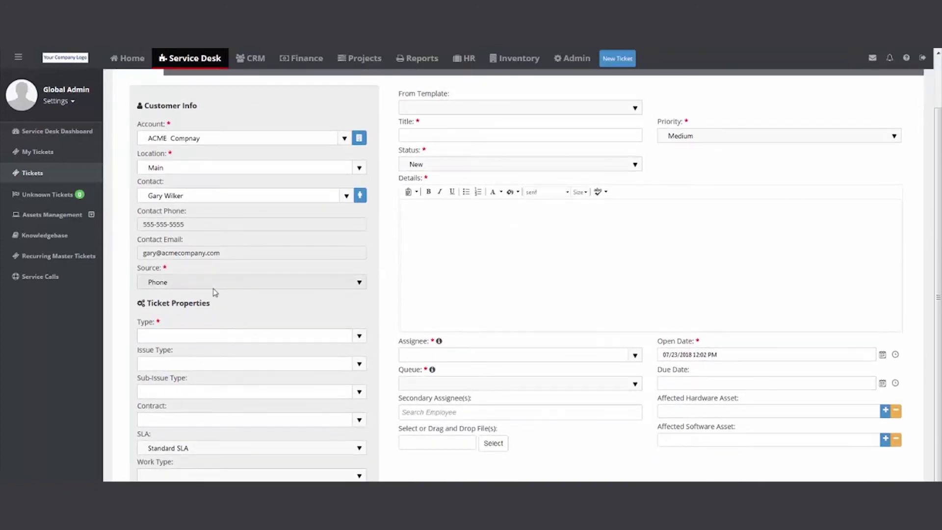
{"action": "left_click", "coordinate": [214, 287]}
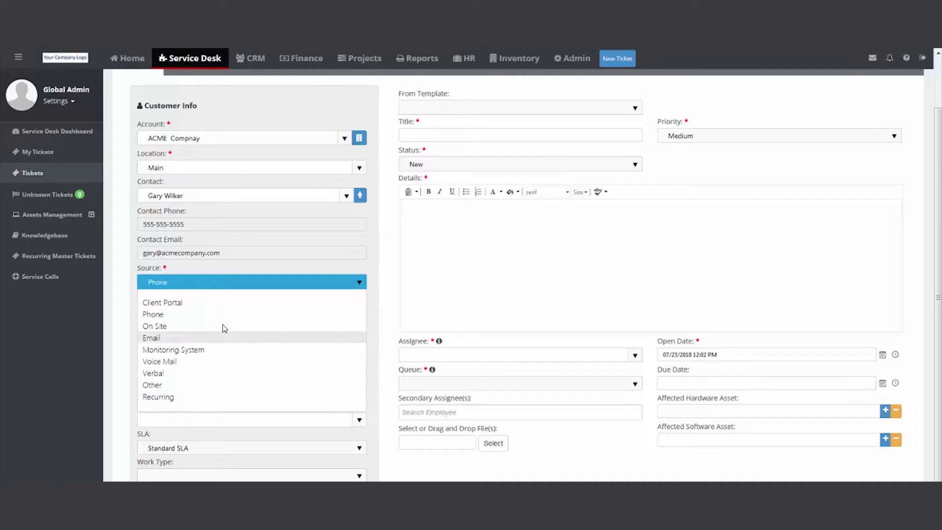
{"action": "left_click", "coordinate": [238, 316]}
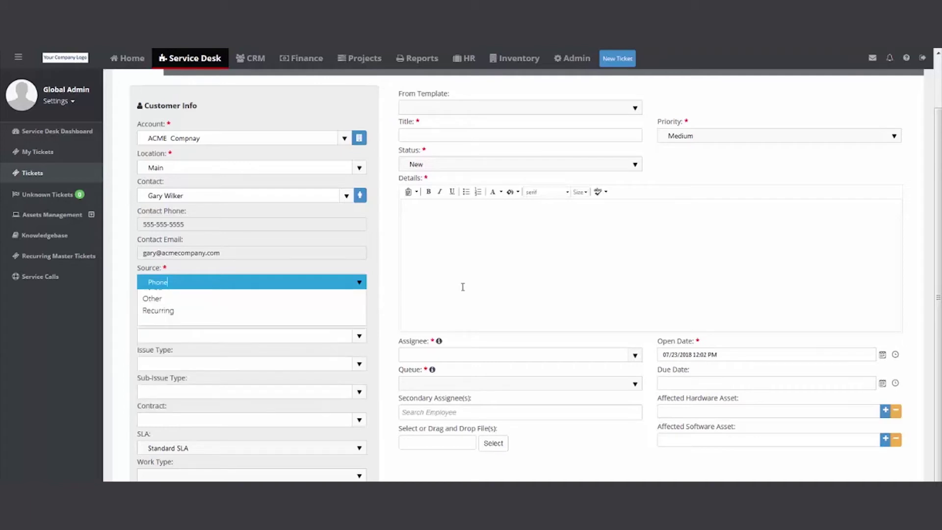
{"action": "left_click", "coordinate": [359, 337]}
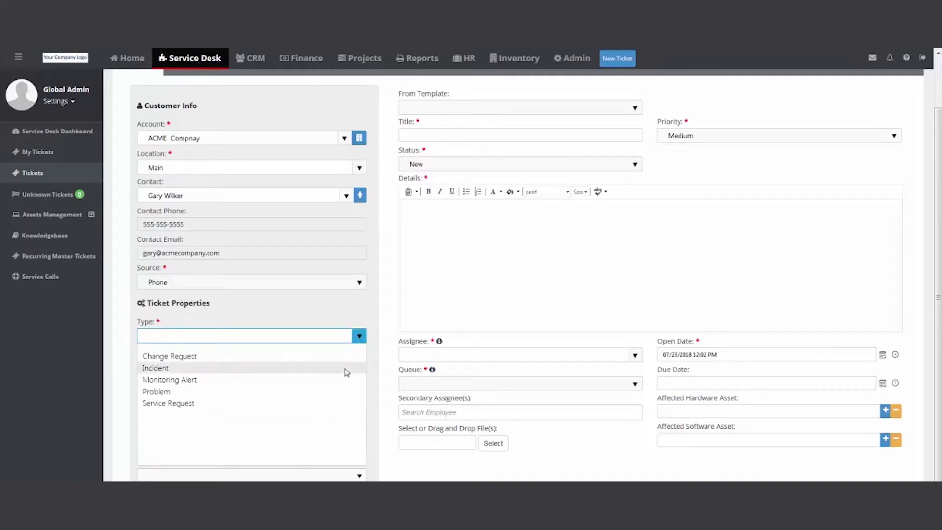
Step: Classify the ticket as Incident, issue type Printer, sub-issue Cannot connect to Network
{"action": "left_click", "coordinate": [347, 372]}
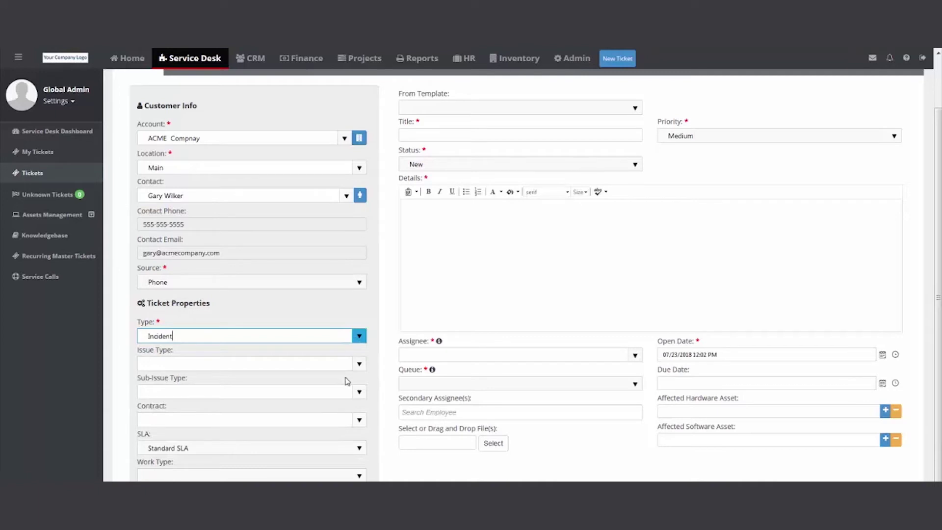
{"action": "left_click", "coordinate": [347, 368]}
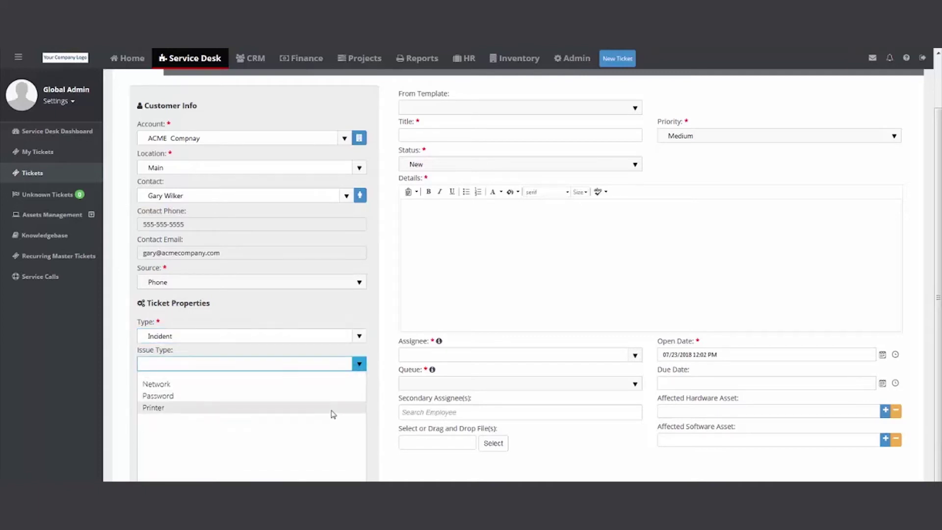
{"action": "left_click", "coordinate": [330, 410]}
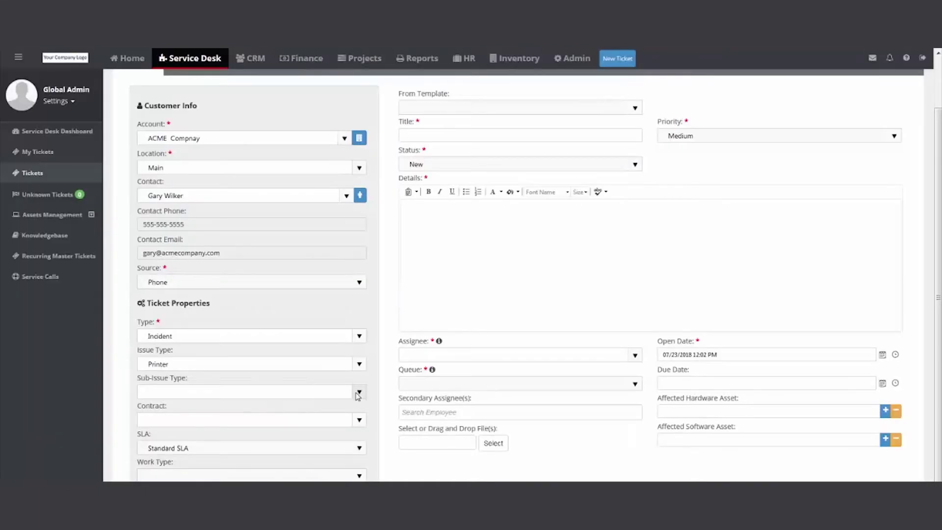
{"action": "left_click", "coordinate": [358, 392]}
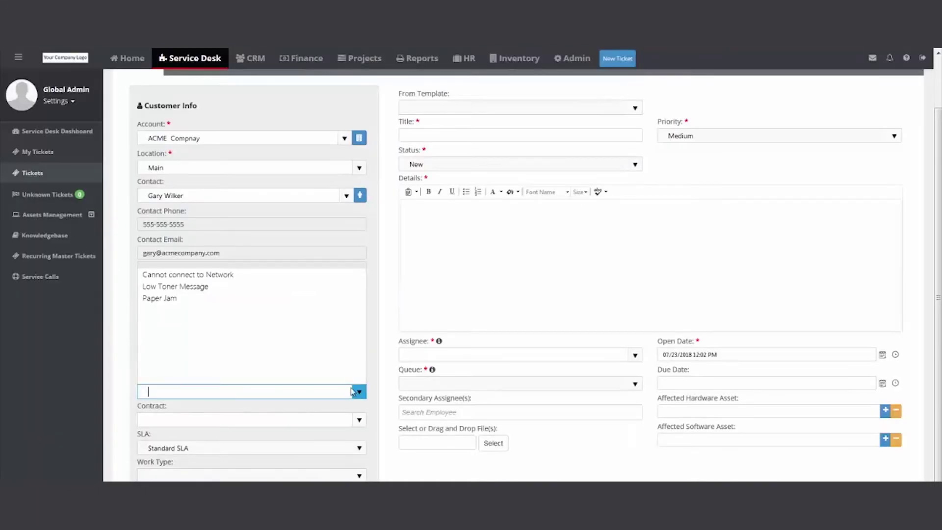
{"action": "left_click", "coordinate": [276, 278]}
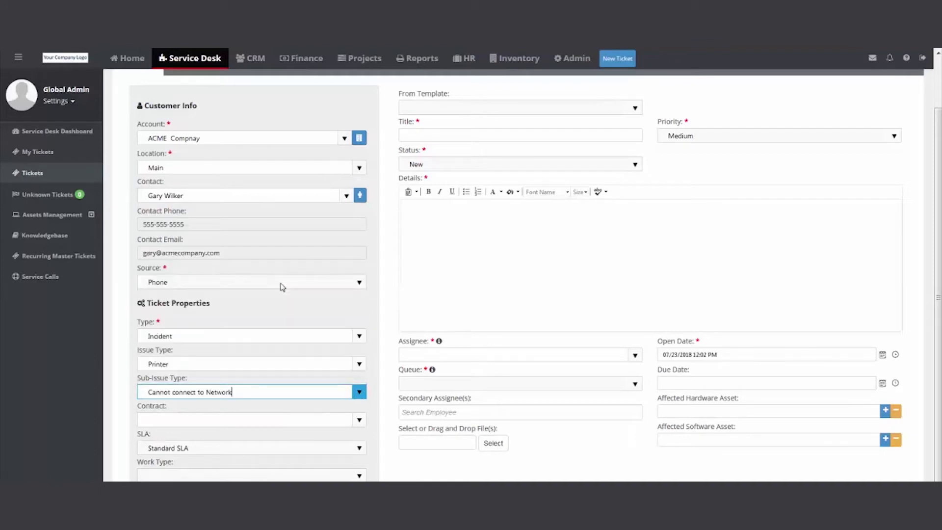
Step: Title the ticket 'Printer issue', add details 'what us wrong', and try saving
{"action": "scroll", "coordinate": [314, 373], "scroll_direction": "up", "scroll_amount": 1}
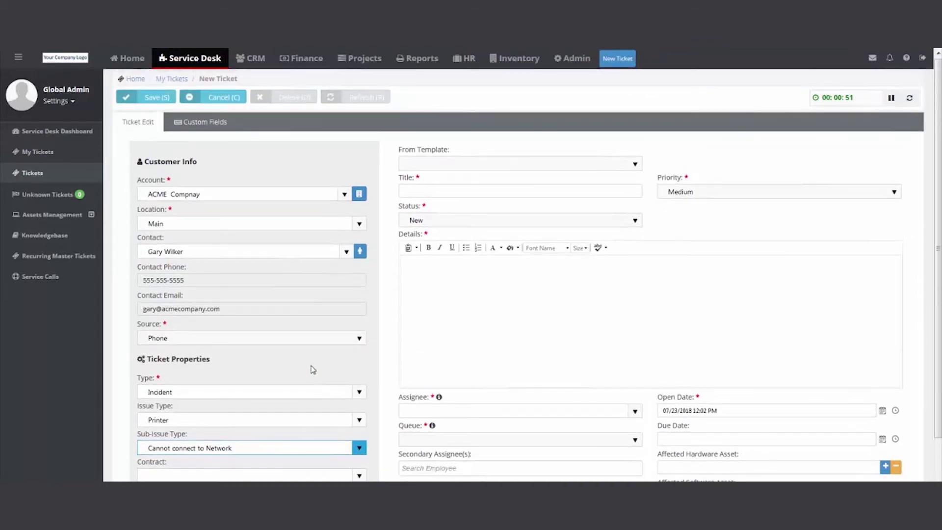
{"action": "left_click", "coordinate": [450, 193]}
{"action": "type", "text": "P"}
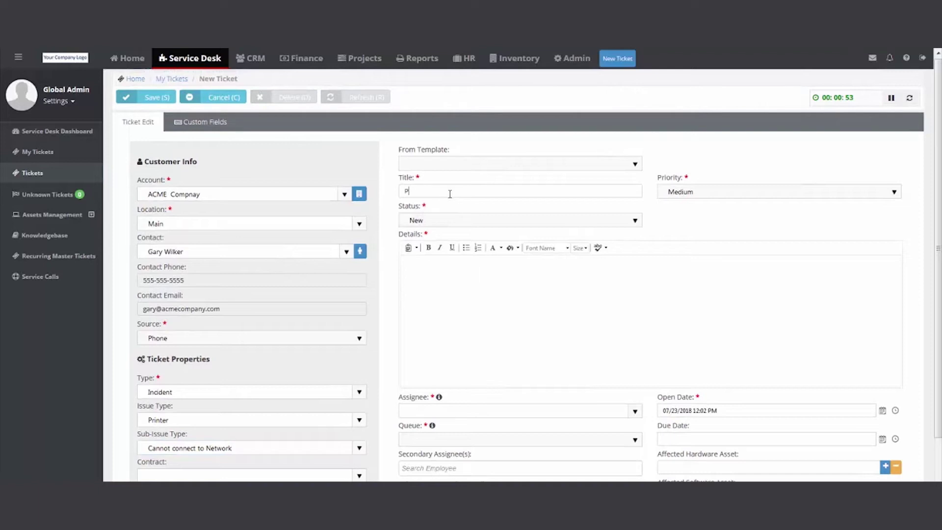
{"action": "type", "text": "rinter issue"}
{"action": "left_click", "coordinate": [484, 280]}
{"action": "type", "text": "what us wrong"}
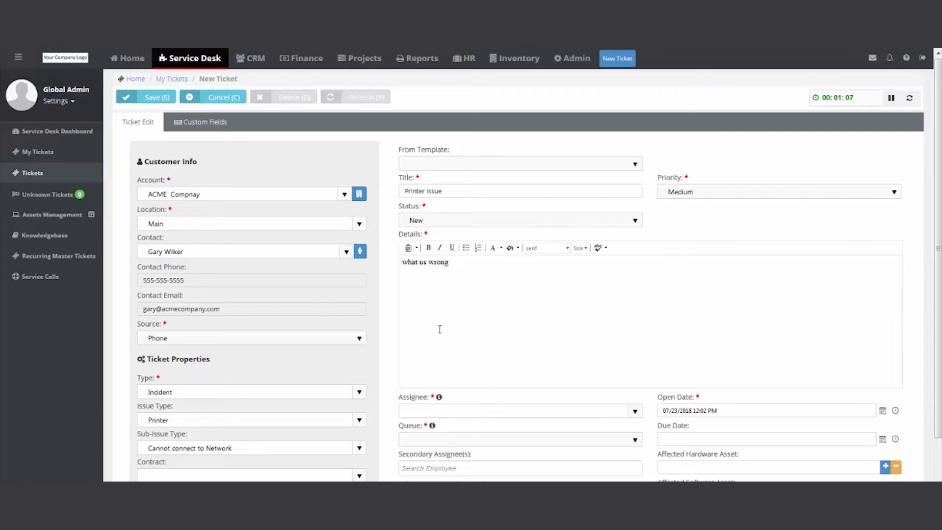
{"action": "scroll", "coordinate": [439, 328], "scroll_direction": "down", "scroll_amount": 1}
{"action": "scroll", "coordinate": [464, 380], "scroll_direction": "up", "scroll_amount": 1}
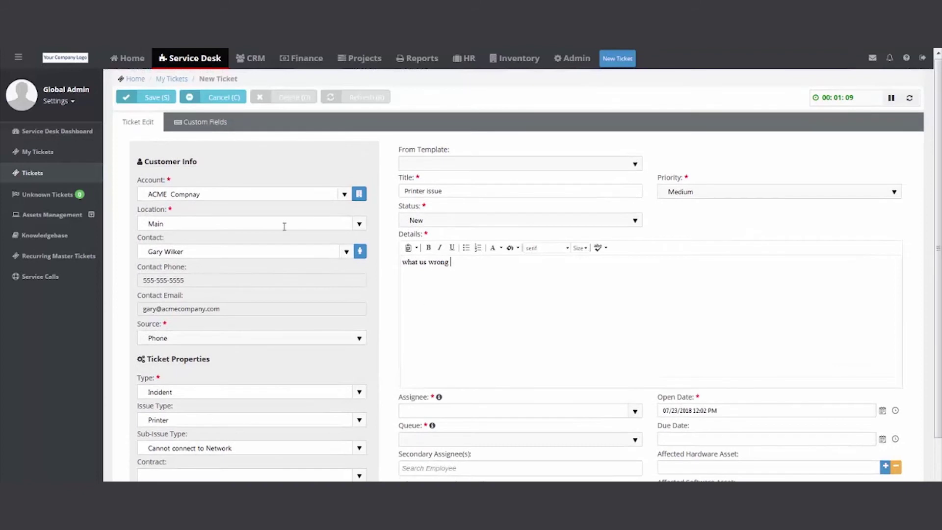
{"action": "left_click", "coordinate": [142, 98]}
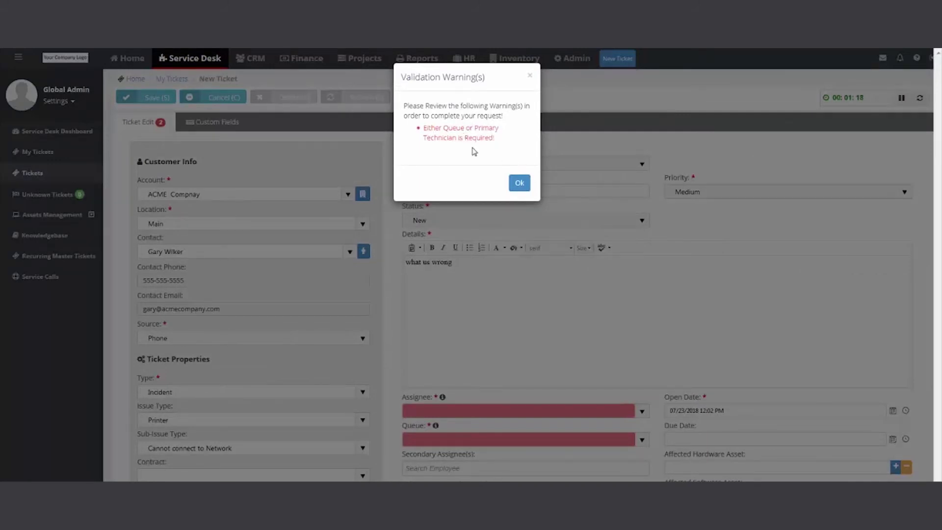
Step: Dismiss the validation warning, assign the ticket to Global Admin, and save it
{"action": "left_click", "coordinate": [520, 182]}
{"action": "left_click", "coordinate": [578, 301]}
{"action": "scroll", "coordinate": [579, 304], "scroll_direction": "down", "scroll_amount": 1}
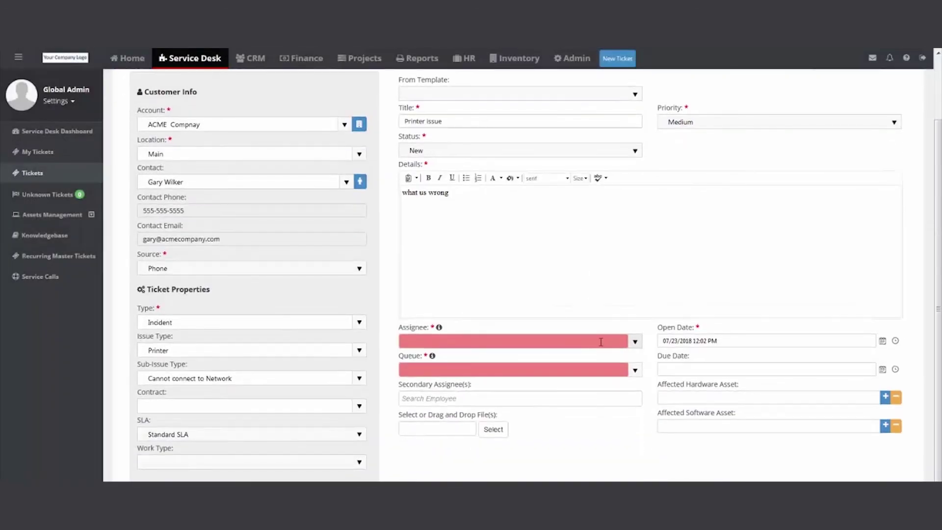
{"action": "left_click", "coordinate": [635, 342]}
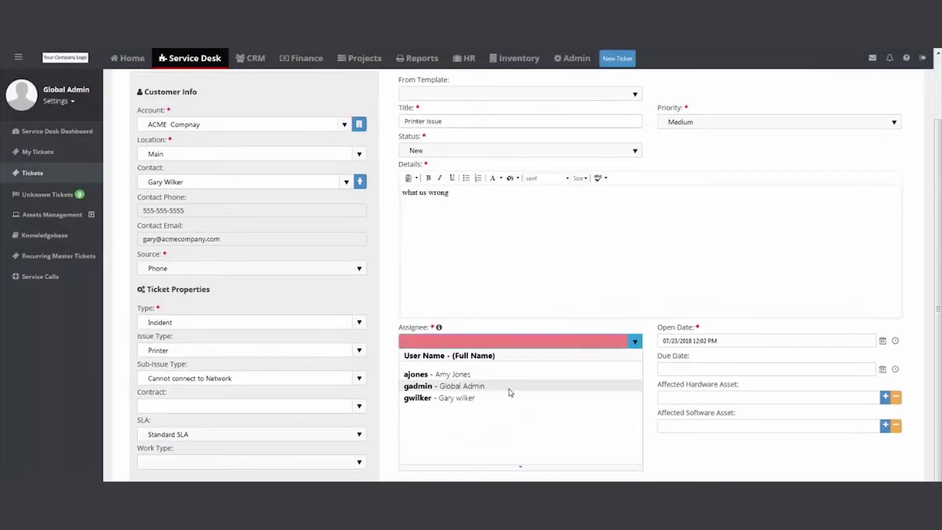
{"action": "left_click", "coordinate": [509, 388]}
{"action": "left_click", "coordinate": [454, 275]}
{"action": "key", "text": "ctrl+s"}
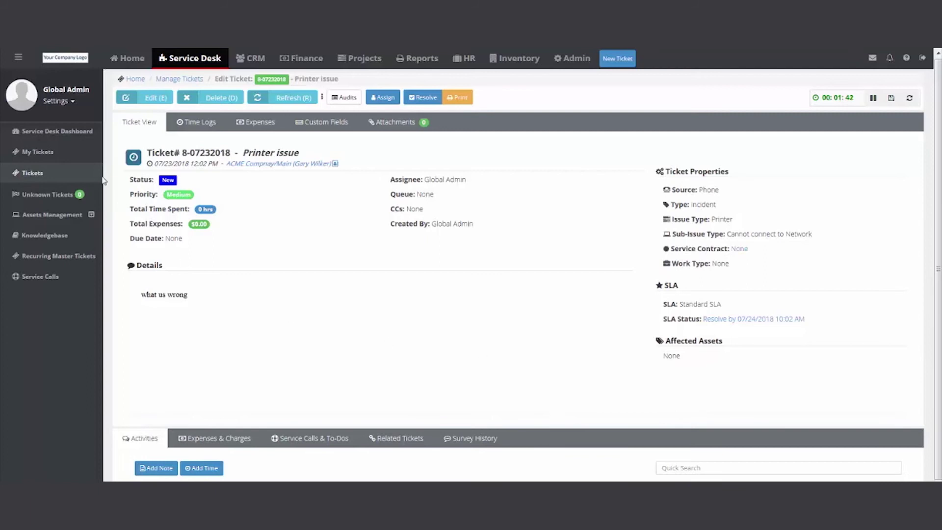
Step: Go via the Service Desk dashboard to My Tickets, now listing the Printer issue ticket
{"action": "left_click", "coordinate": [72, 138]}
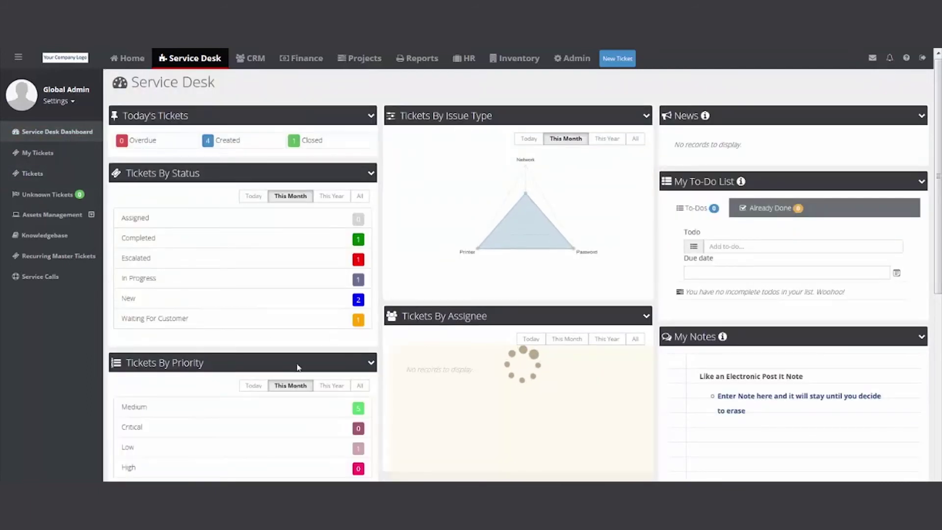
{"action": "left_click", "coordinate": [51, 154]}
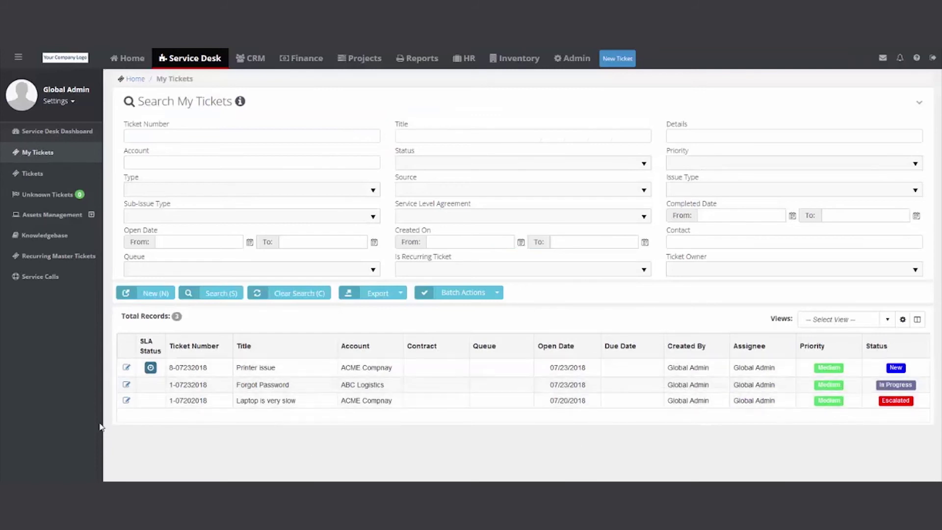
{"action": "mouse_move", "coordinate": [149, 376]}
Step: Create a new recurring master ticket titled 'Monthly', leaving the Queue unselected
{"action": "left_click", "coordinate": [70, 260]}
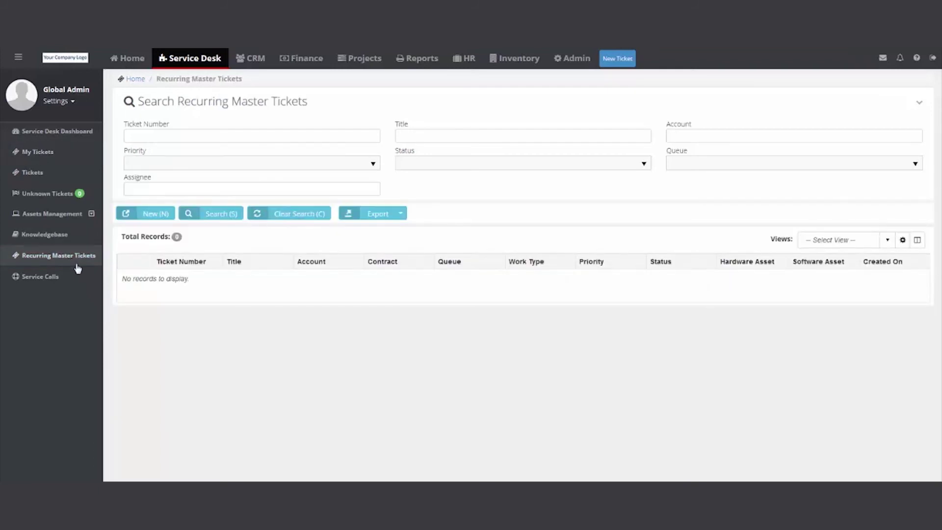
{"action": "left_click", "coordinate": [150, 215]}
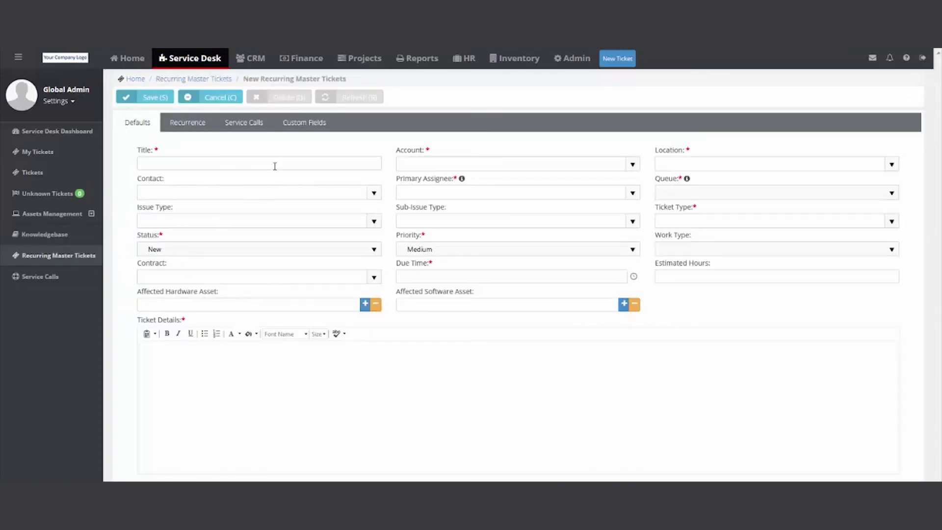
{"action": "type", "text": "Monthly"}
{"action": "left_click", "coordinate": [839, 192]}
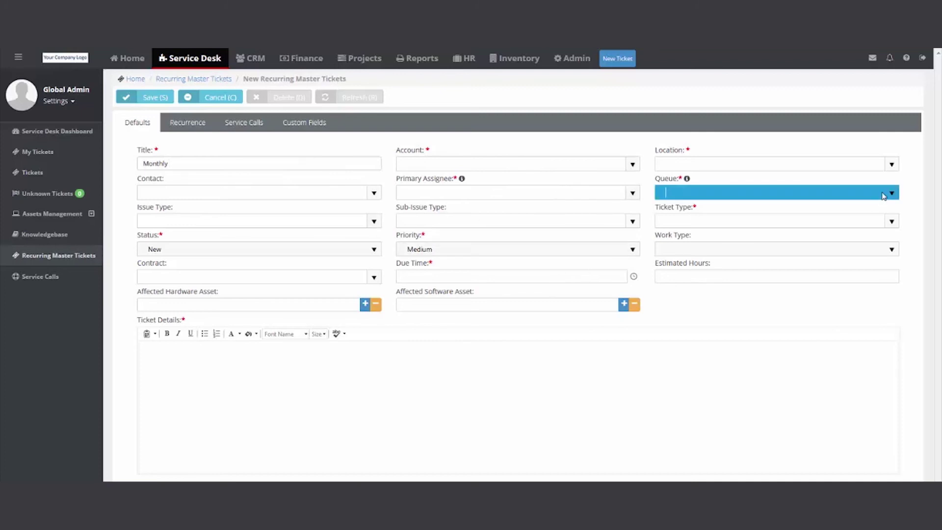
{"action": "left_click", "coordinate": [753, 177]}
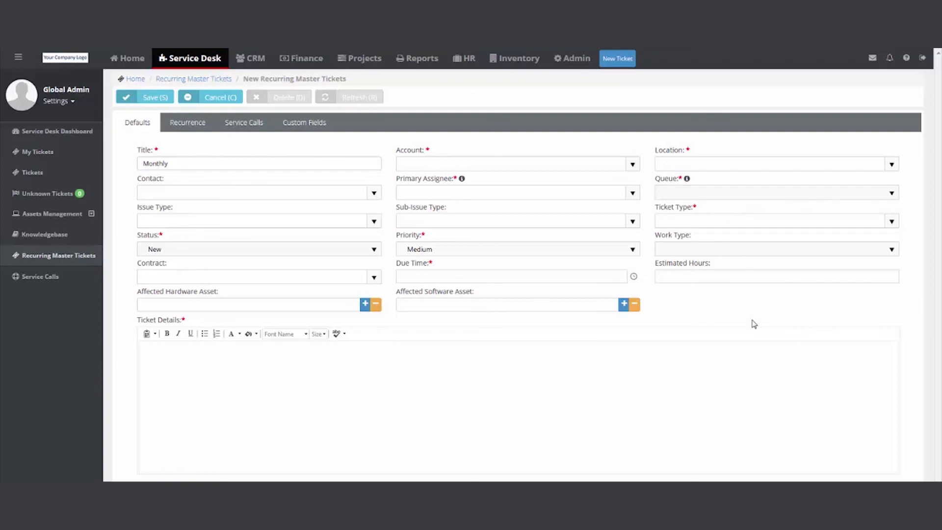
{"action": "left_click", "coordinate": [58, 133]}
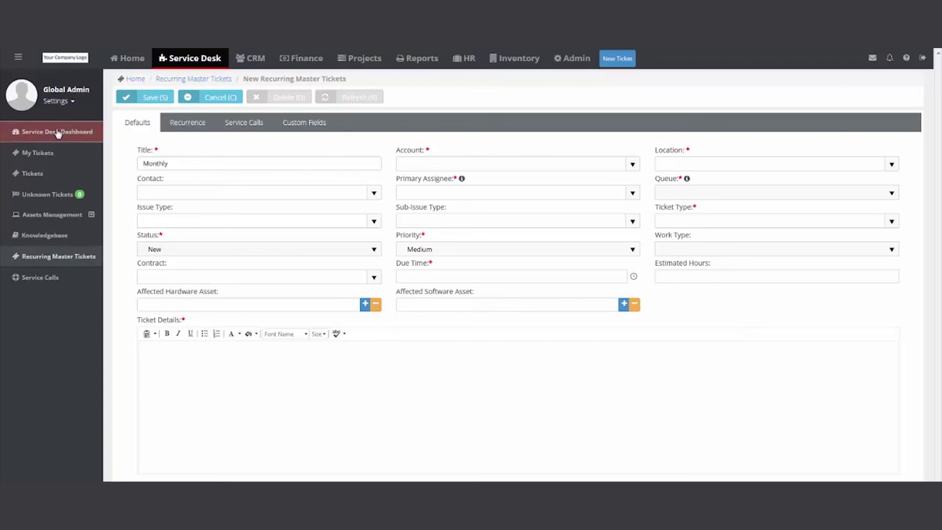